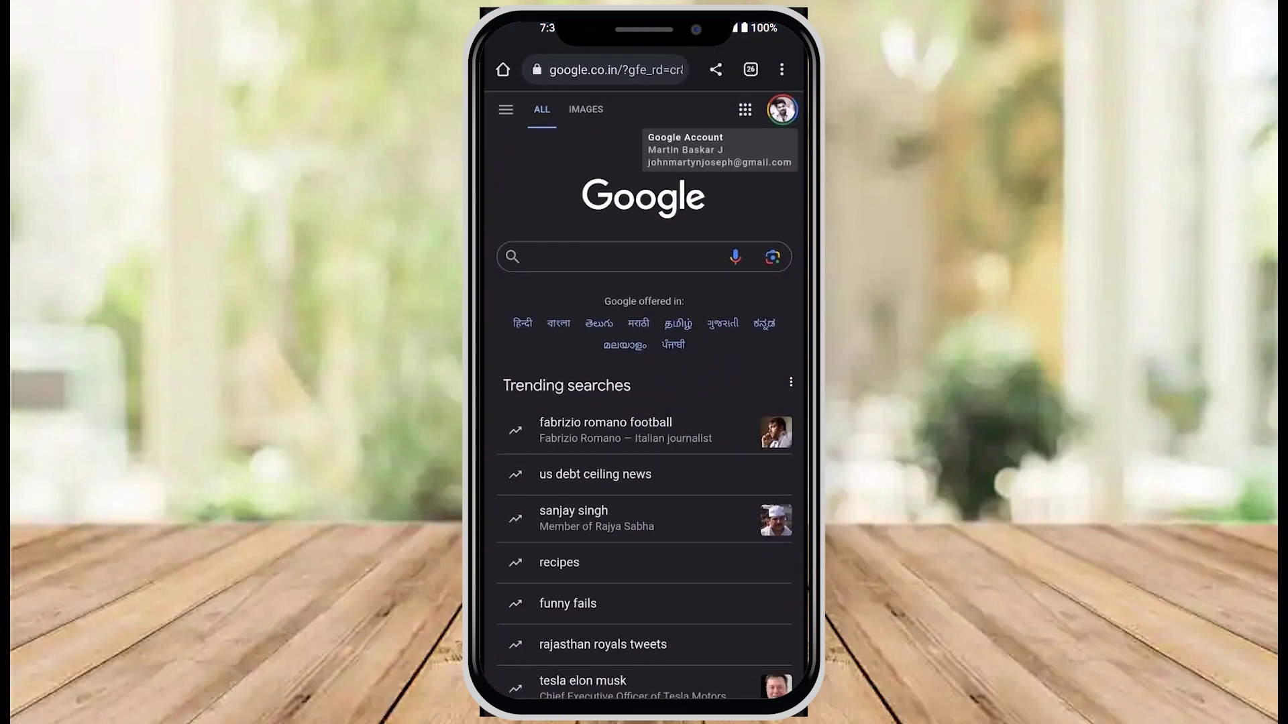
Go to 'Manage your Google Account' from the profile avatar's account list
click(771, 111)
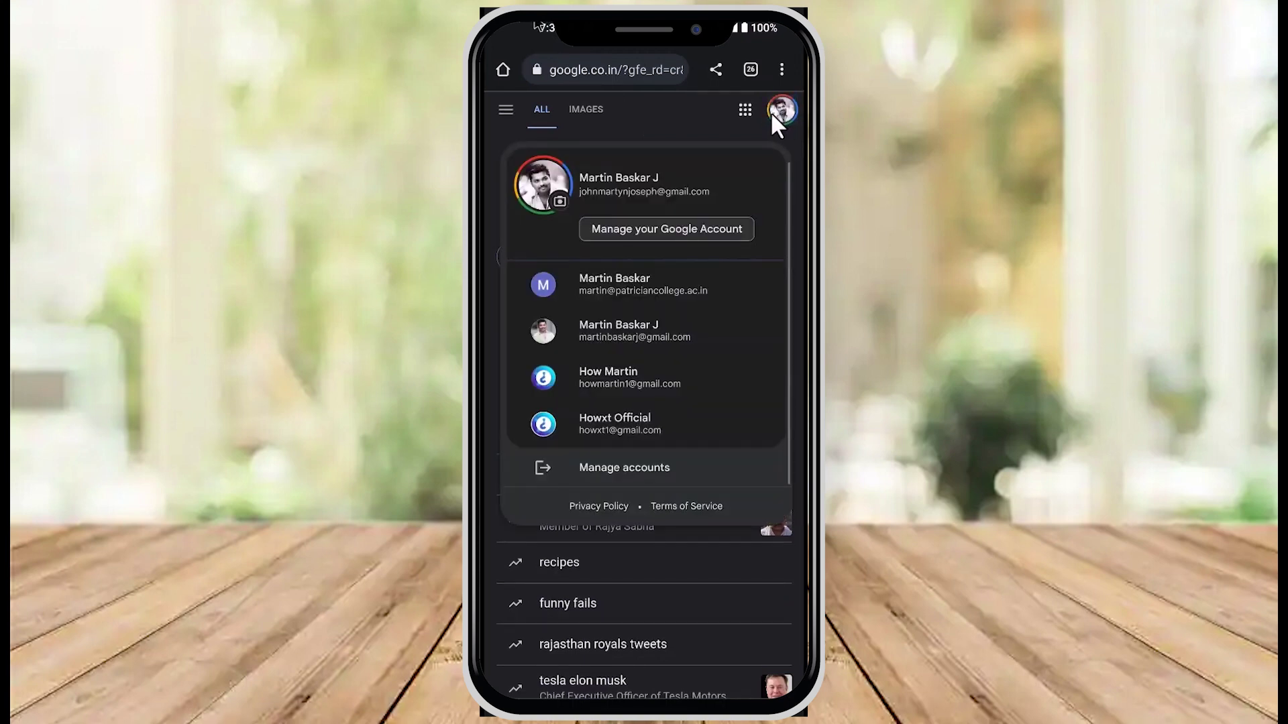
click(666, 236)
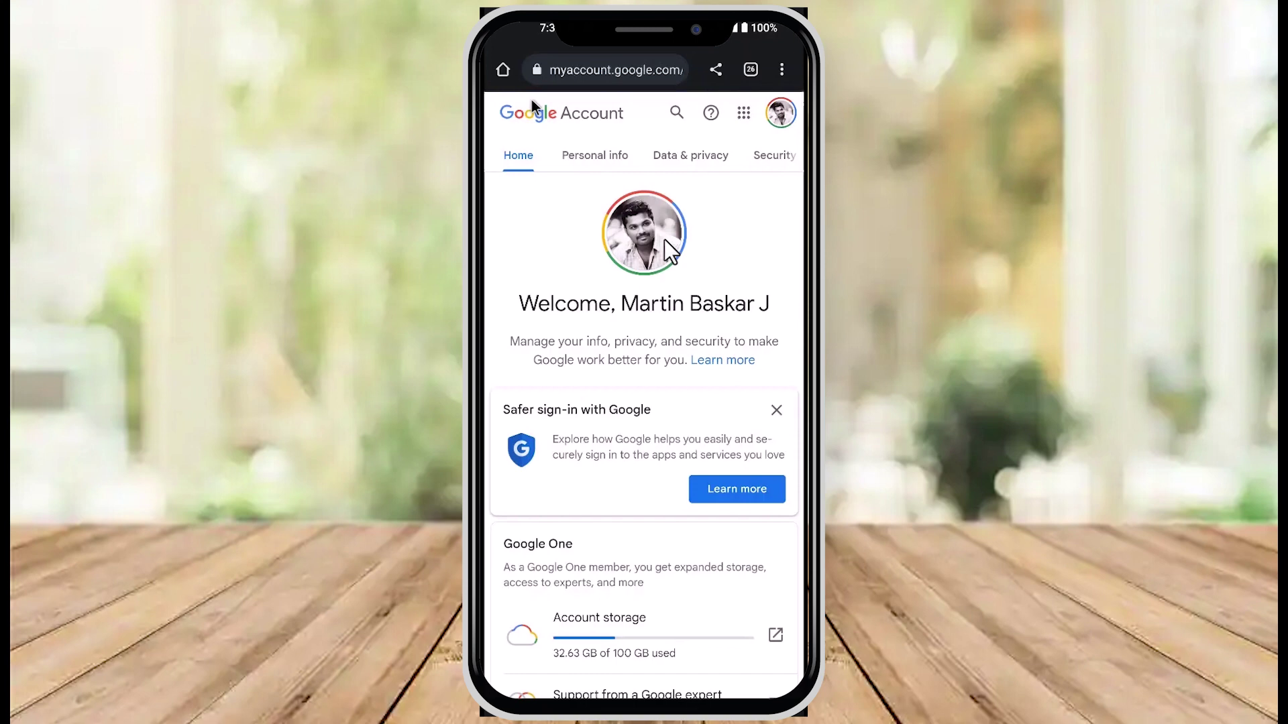
Switch to the Security tab of the Google Account
click(754, 172)
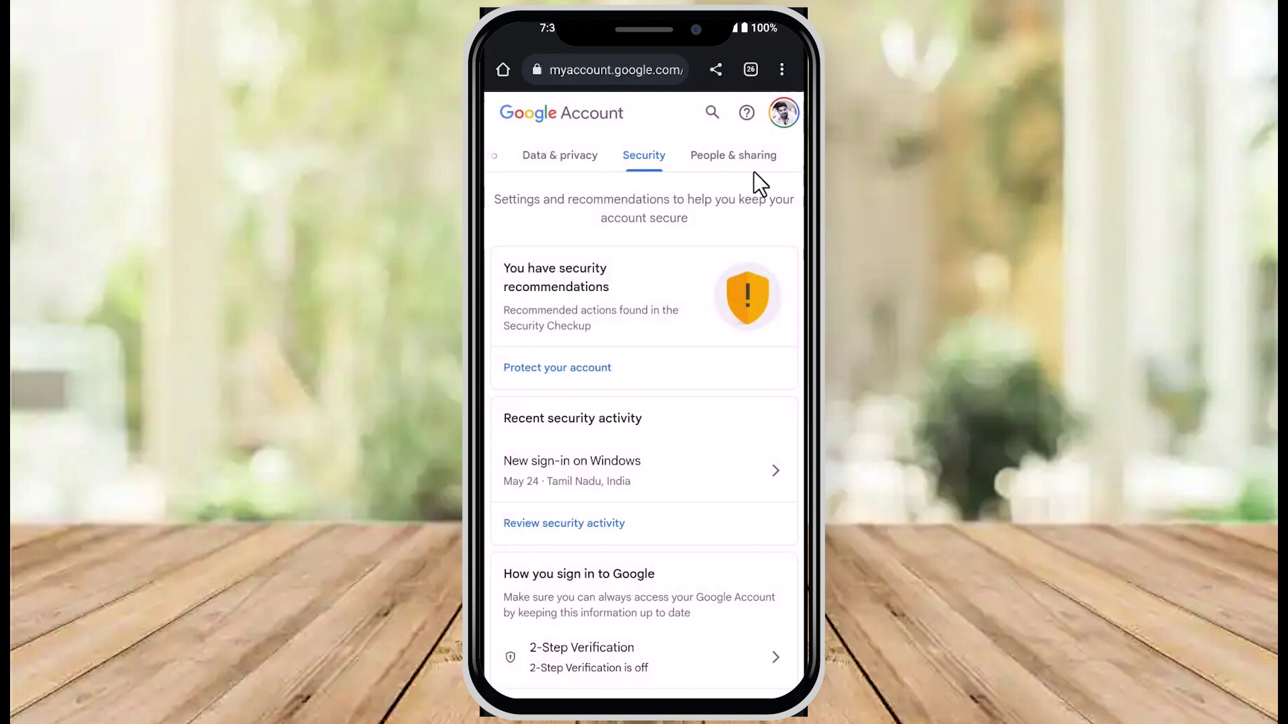
scroll(753, 173, down, 2)
scroll(754, 172, down, 3)
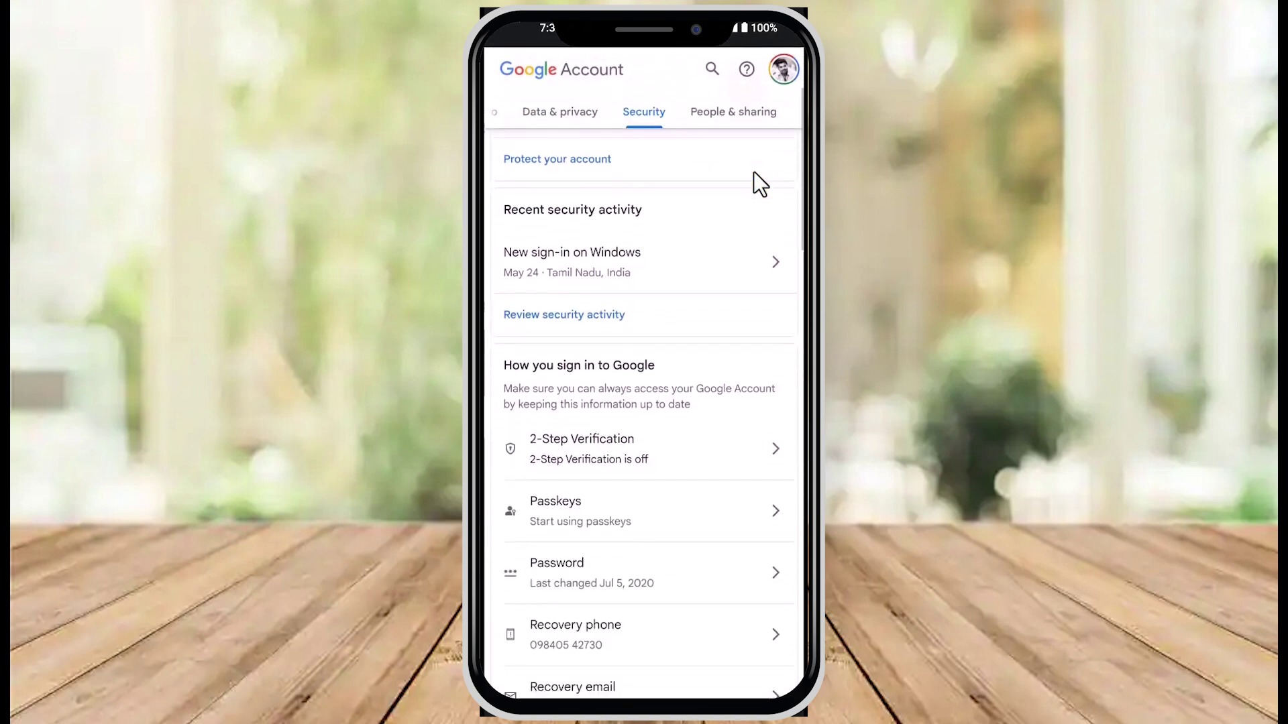
scroll(754, 171, down, 2)
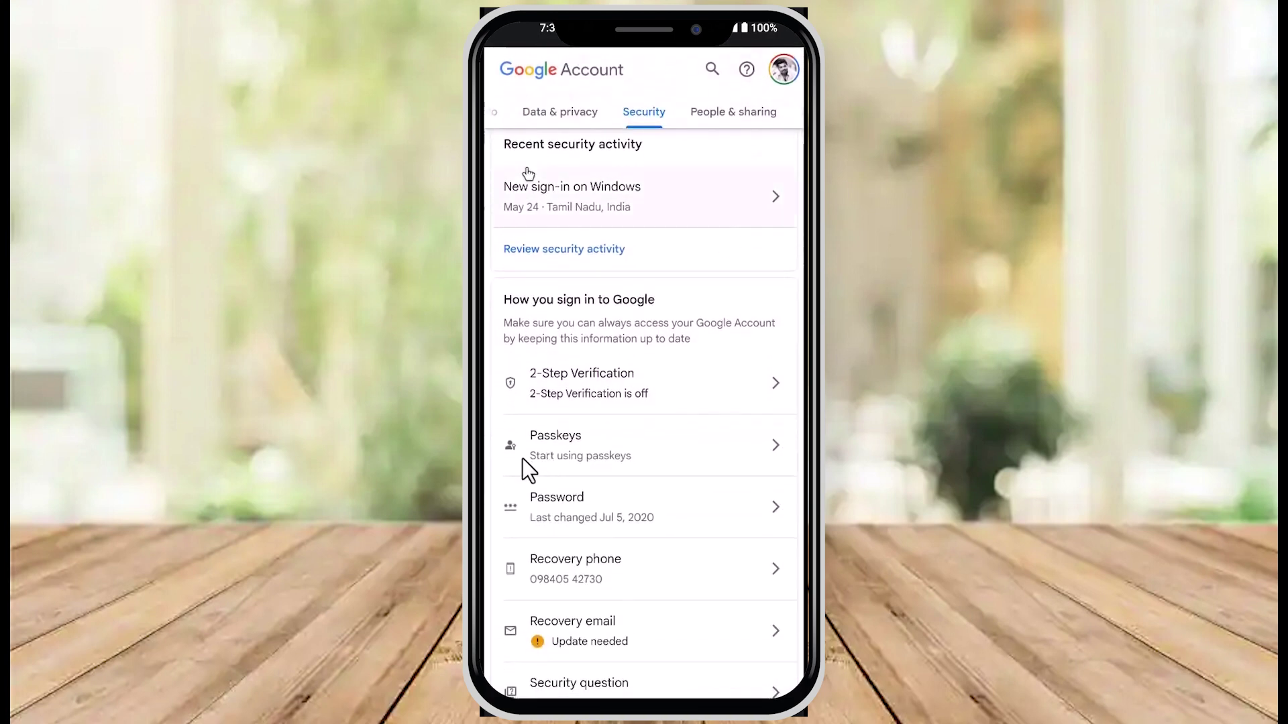
Enable 'Use passkeys' on the Passkeys page, then open Gmail from the desktop Google home page
click(574, 450)
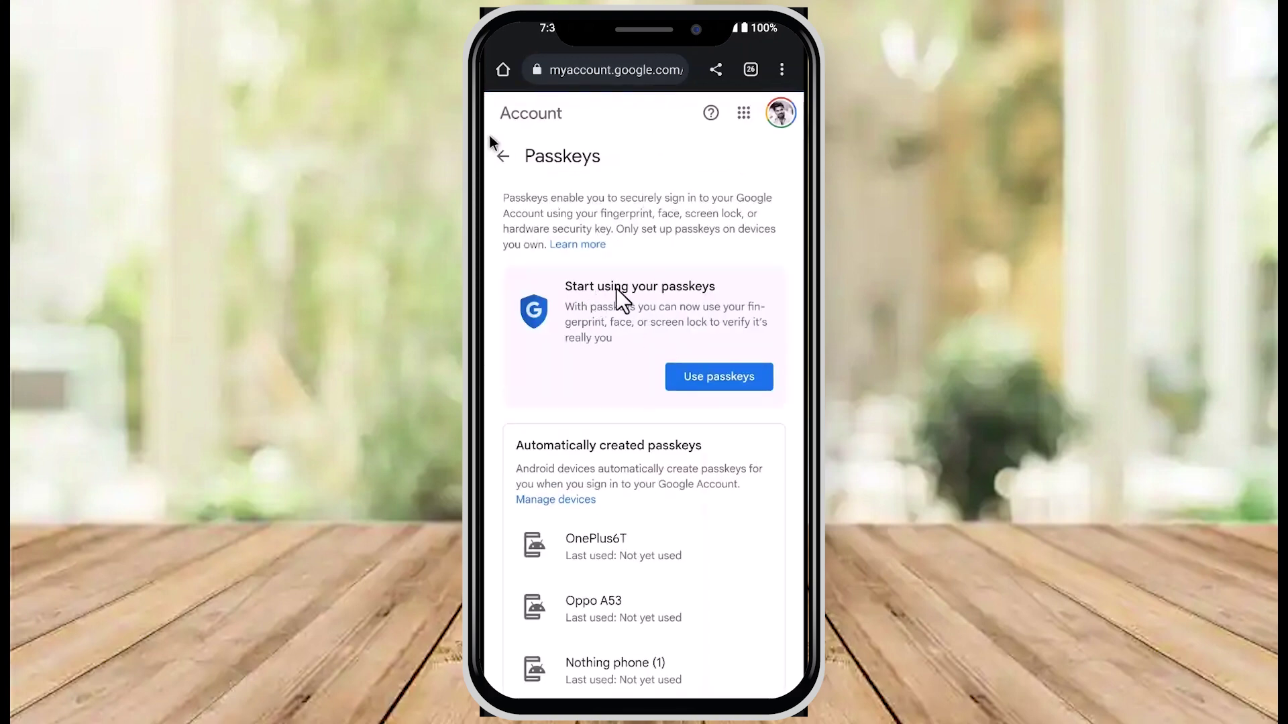
click(703, 389)
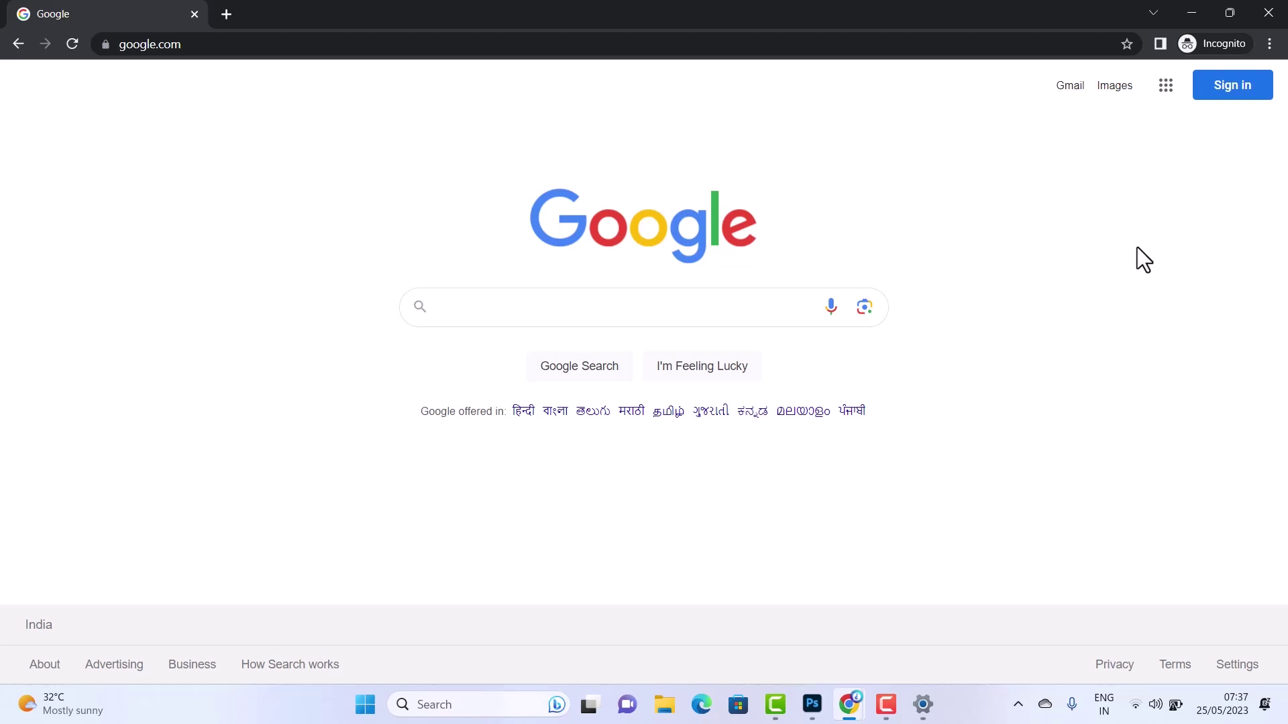
click(1066, 100)
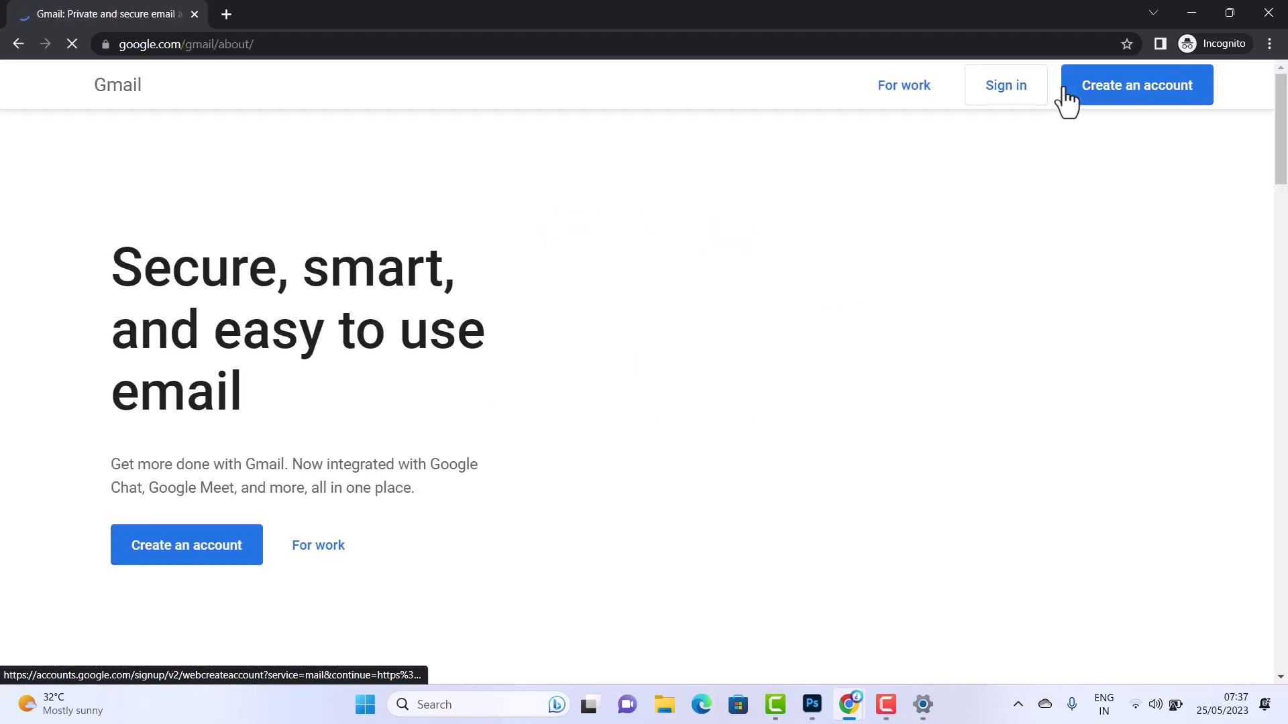
Start Gmail sign-in and submit the account's email address
click(992, 89)
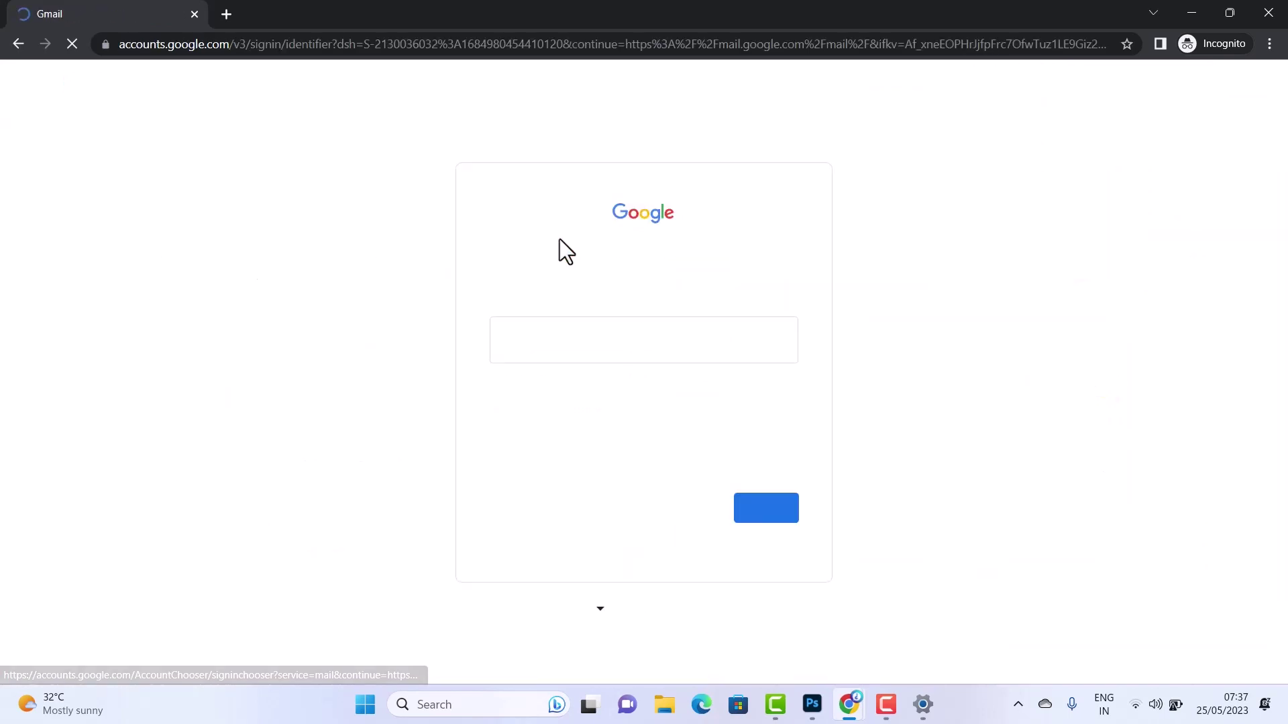
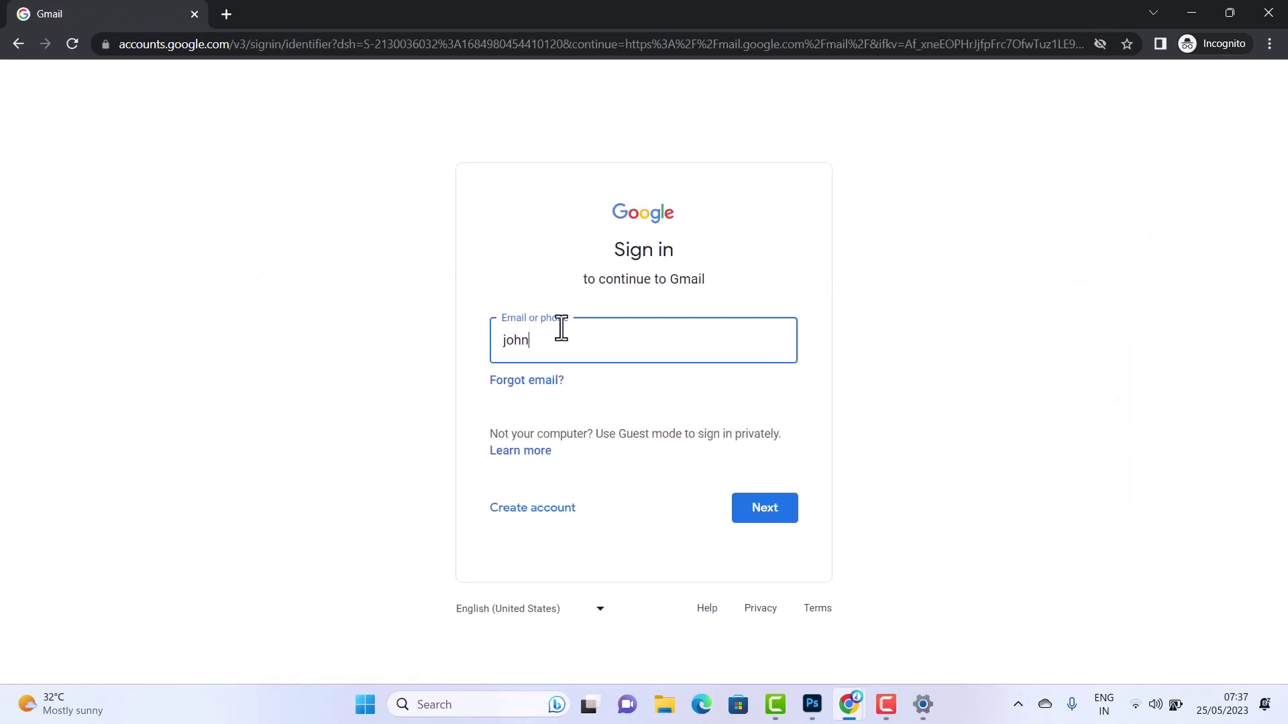
click(754, 511)
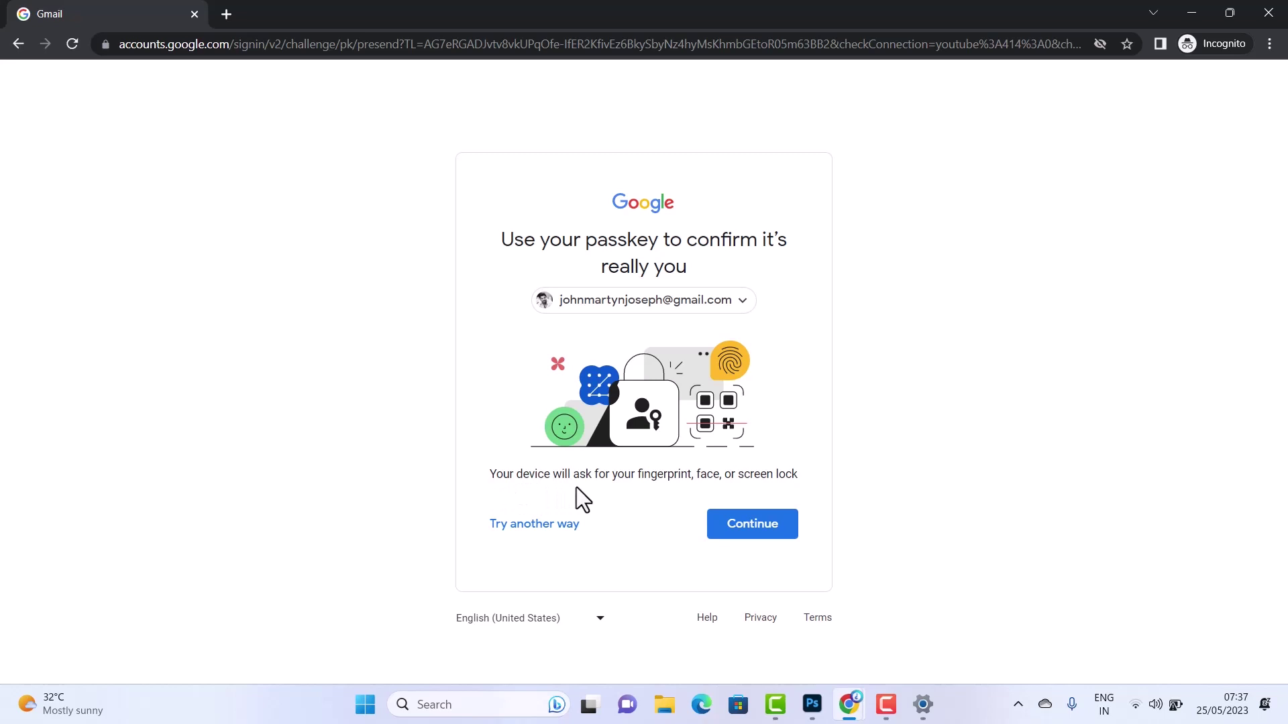
Continue to verify with the passkey so the Gmail inbox loads
click(772, 531)
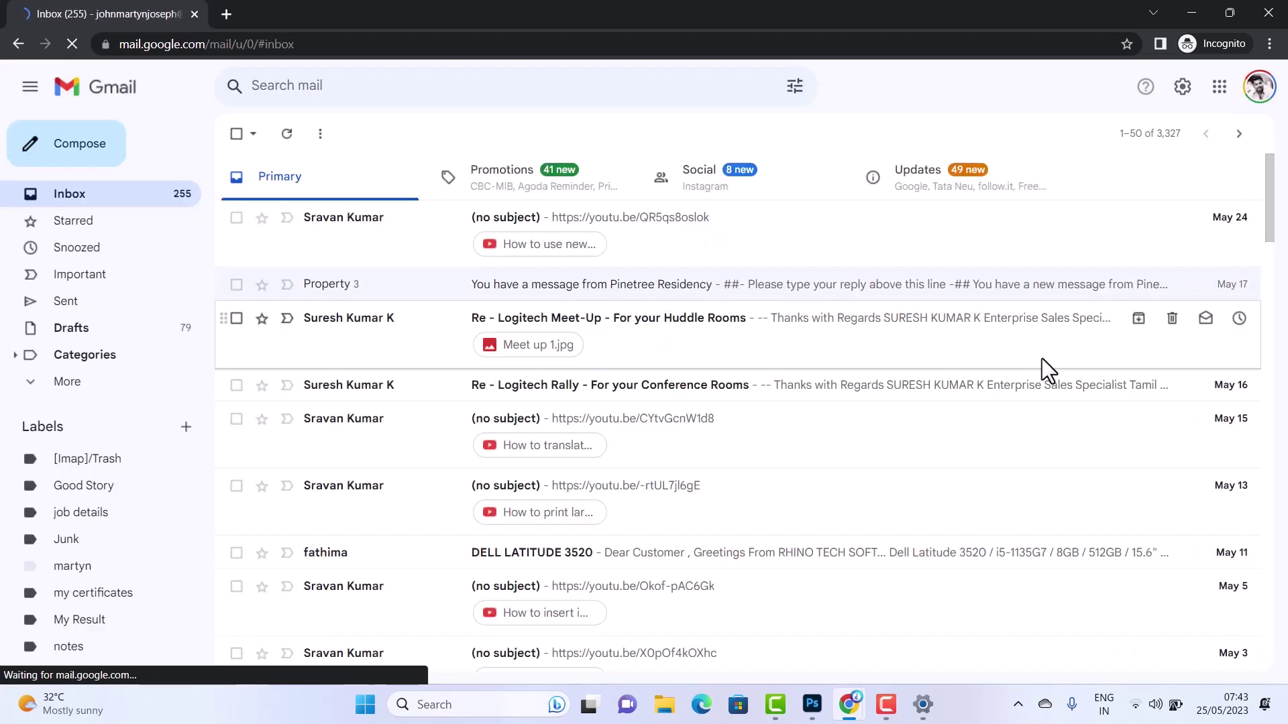
Open Gmail's top-right profile avatar menu to show the signed-in account
click(1258, 86)
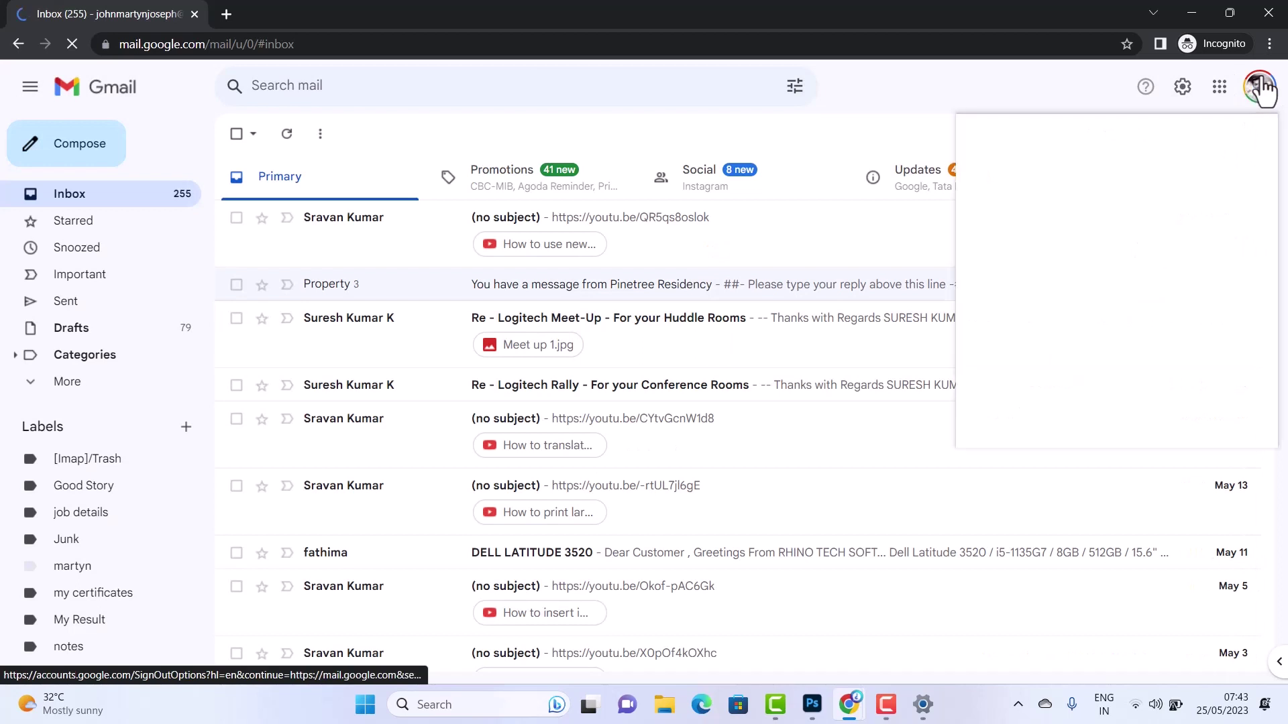